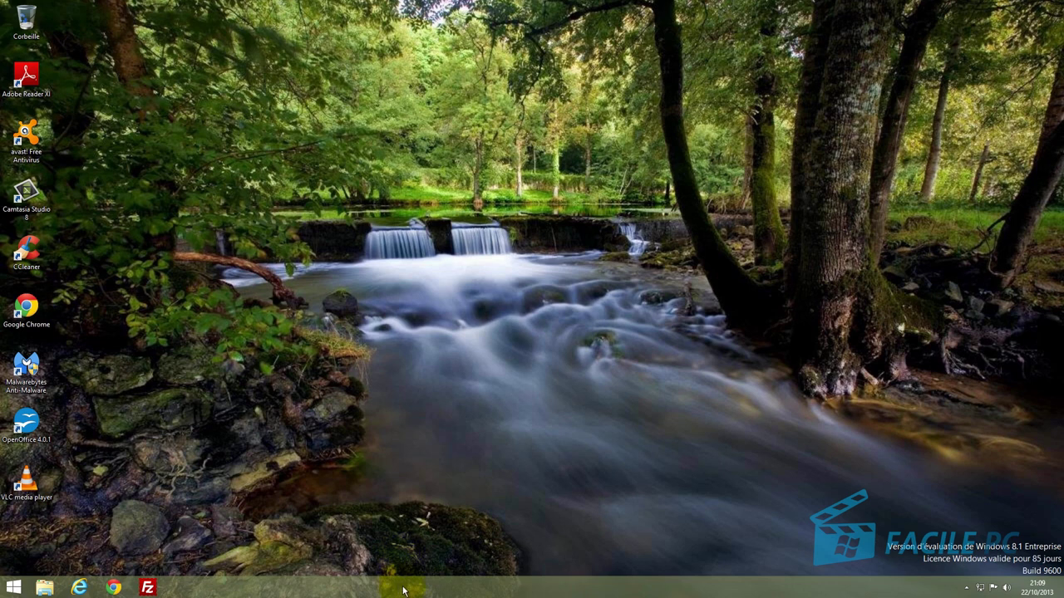
- In the taskbar navigation properties, enable going to the desktop at sign-in and the desktop background on the Start screen, and check the Start screen
{"action": "right_click", "coordinate": [431, 592]}
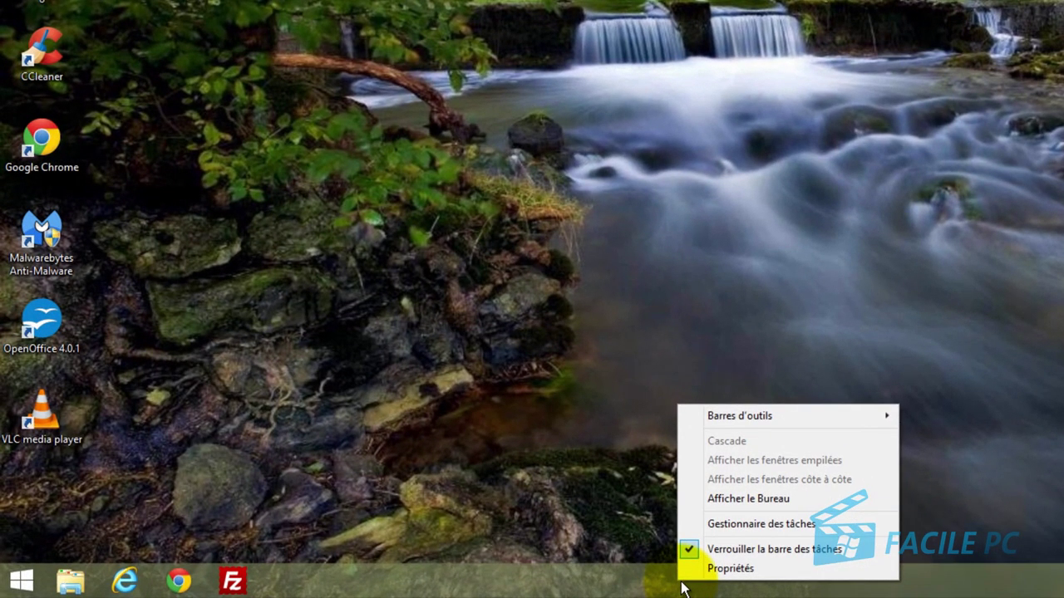
{"action": "left_click", "coordinate": [720, 571]}
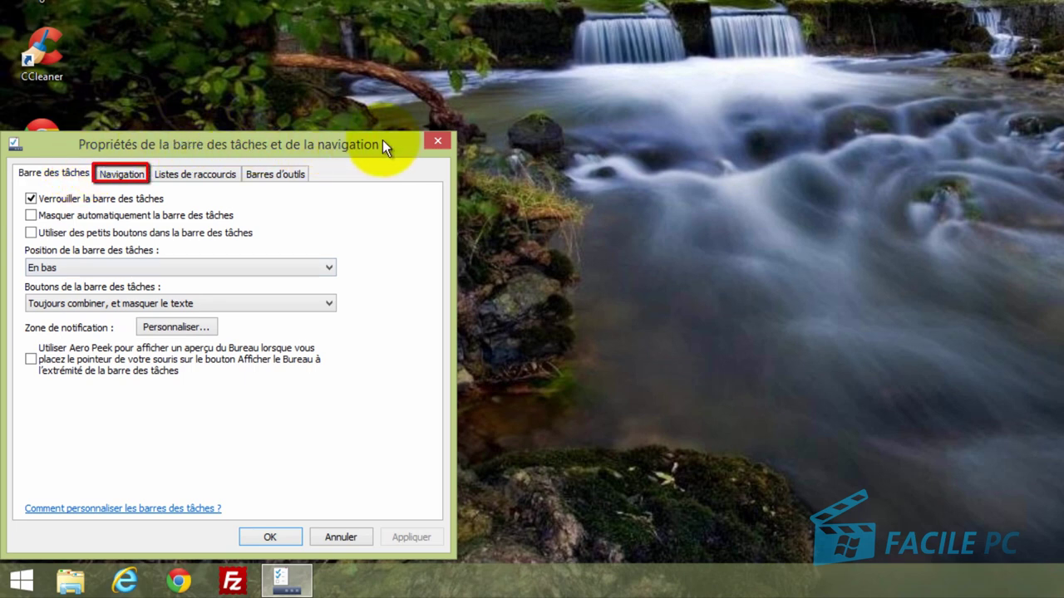
{"action": "left_click", "coordinate": [121, 174]}
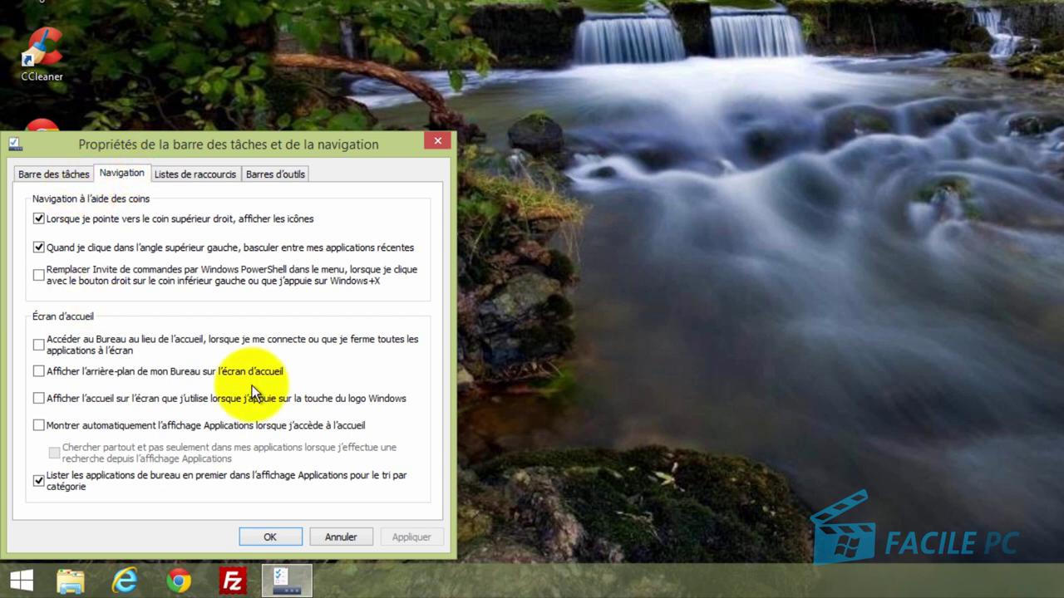
{"action": "left_click", "coordinate": [41, 348]}
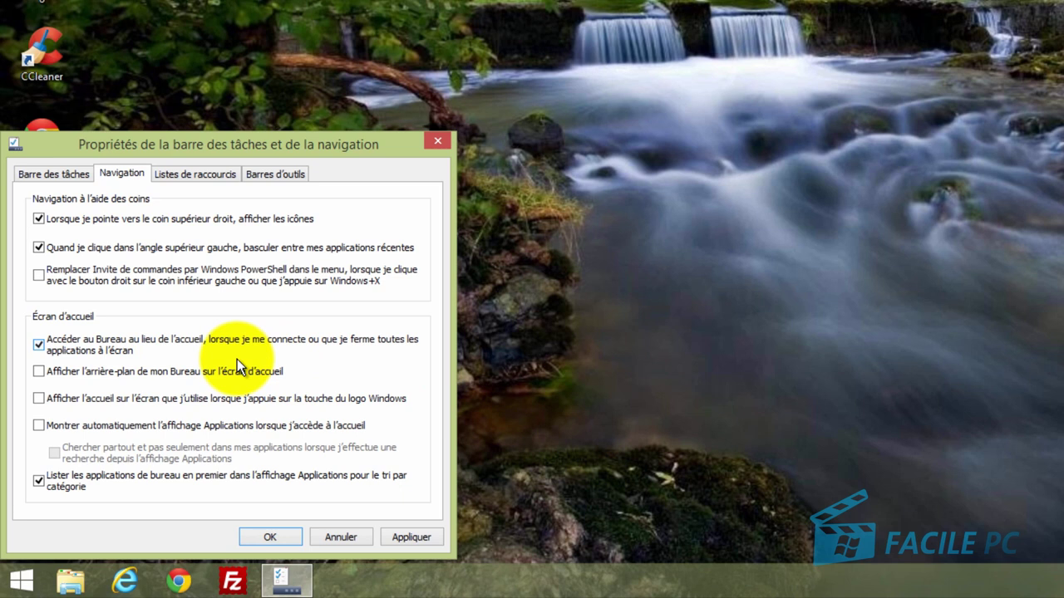
{"action": "left_click", "coordinate": [52, 372]}
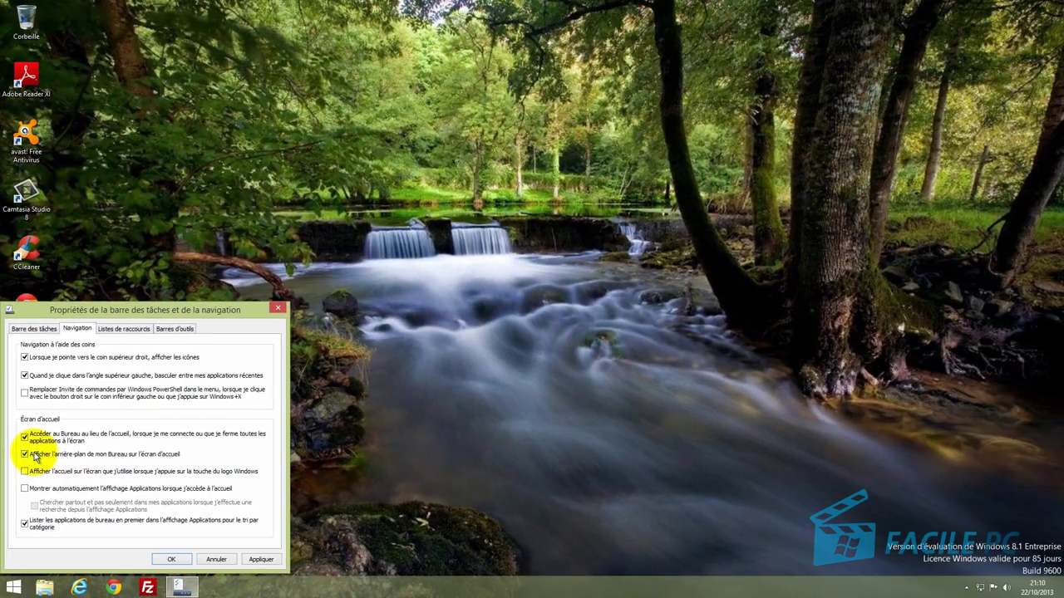
{"action": "left_click", "coordinate": [264, 561]}
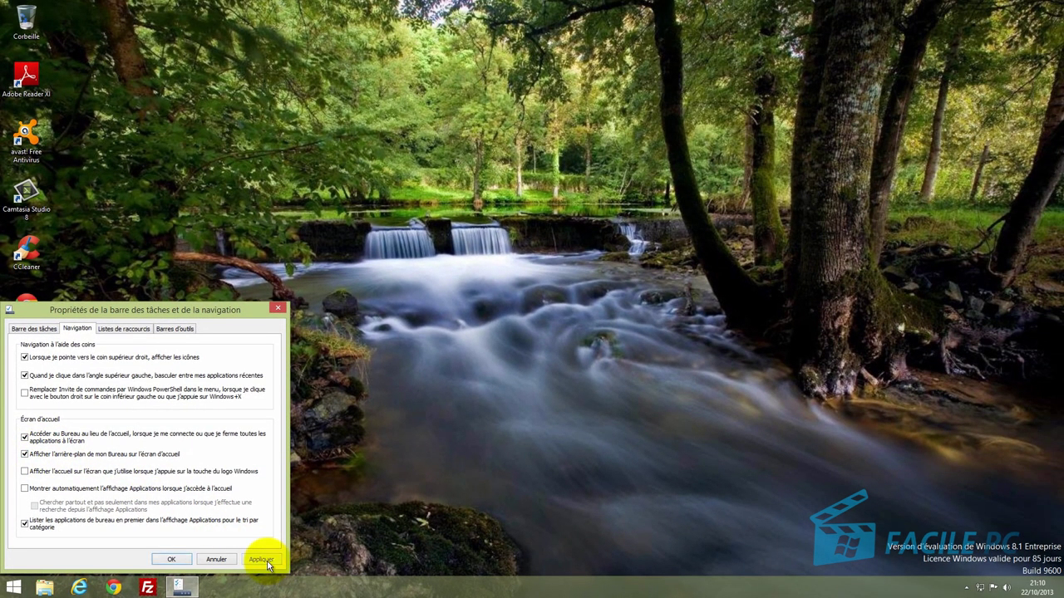
{"action": "left_click", "coordinate": [18, 590]}
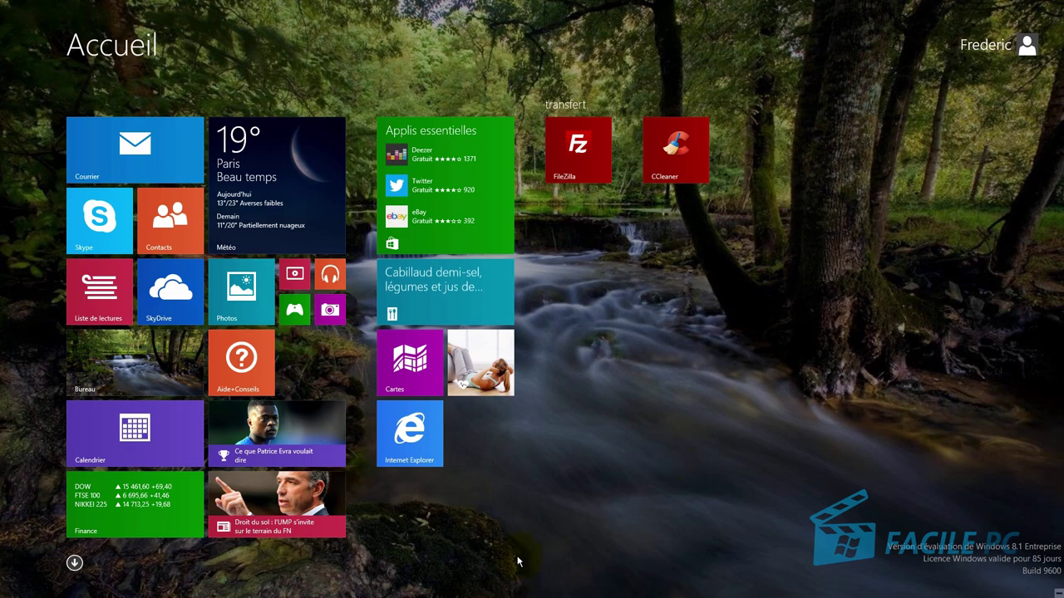
{"action": "key", "text": "super"}
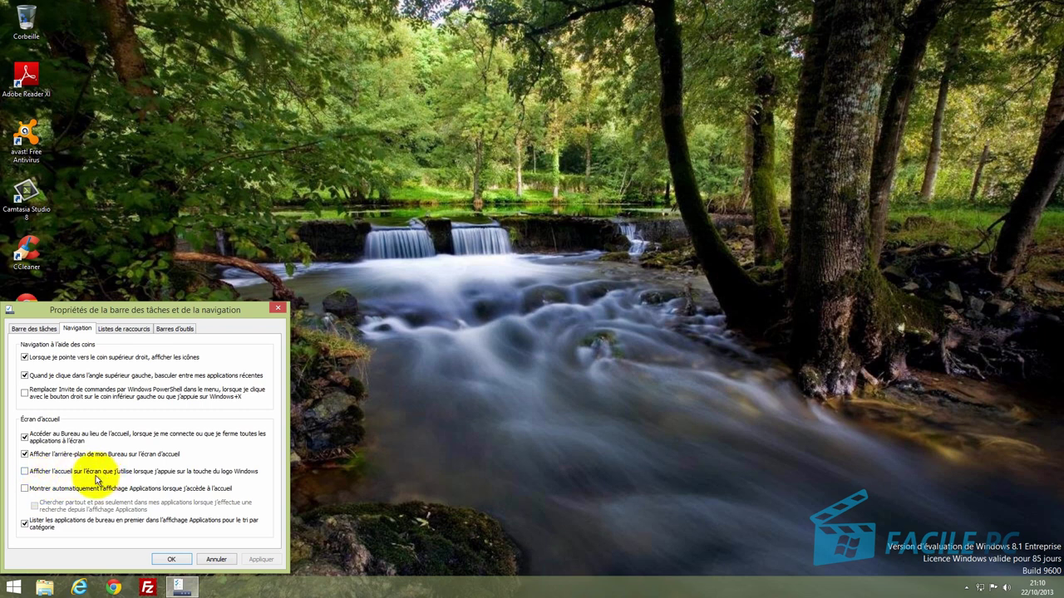
- Enable automatically showing the Applications view and searching everywhere from it, and apply and close the taskbar navigation properties
{"action": "left_click", "coordinate": [24, 490]}
{"action": "left_click", "coordinate": [34, 505]}
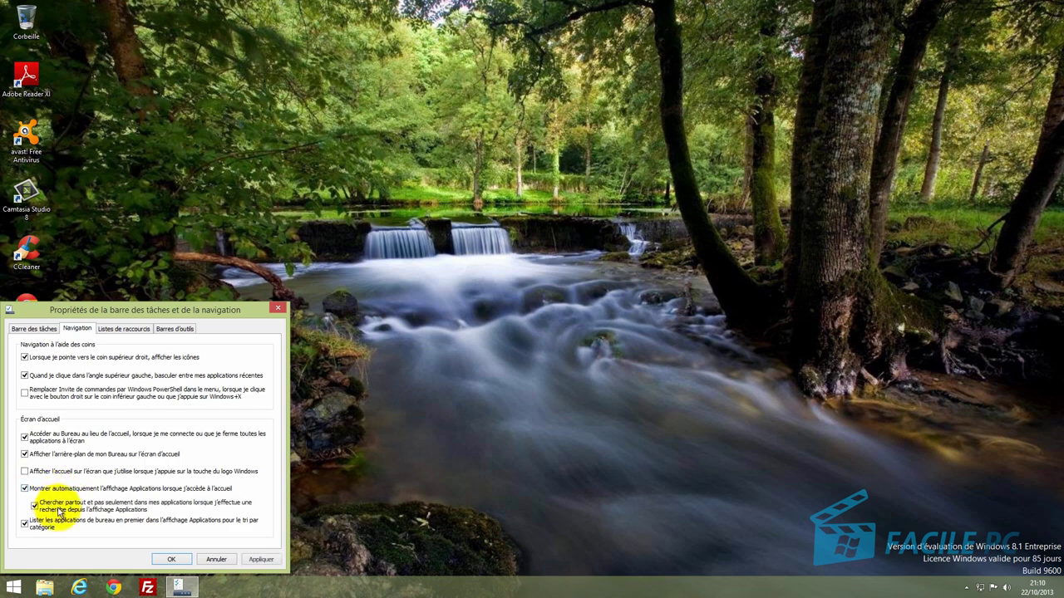
{"action": "left_click", "coordinate": [263, 563]}
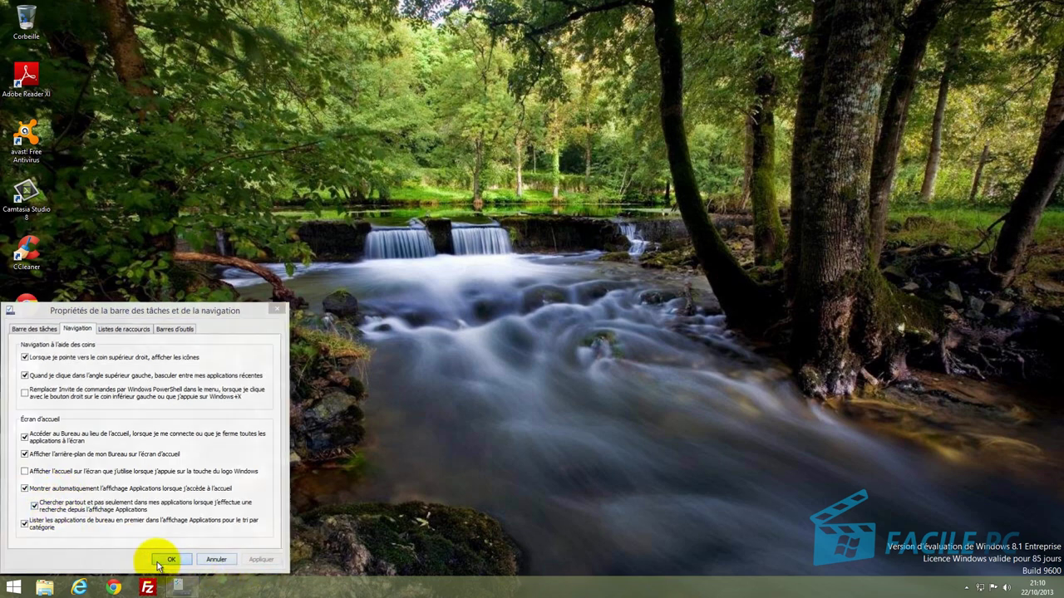
{"action": "left_click", "coordinate": [168, 560]}
- Check the Applications view, switch between it and the Accueil screen, and return to the desktop
{"action": "key", "text": "super"}
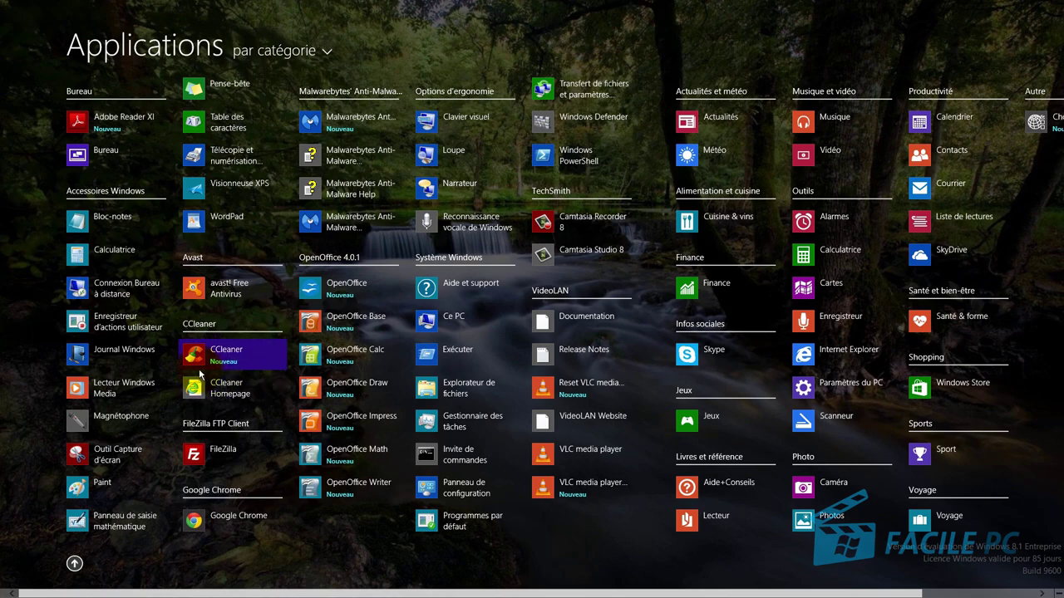
{"action": "left_click", "coordinate": [74, 564]}
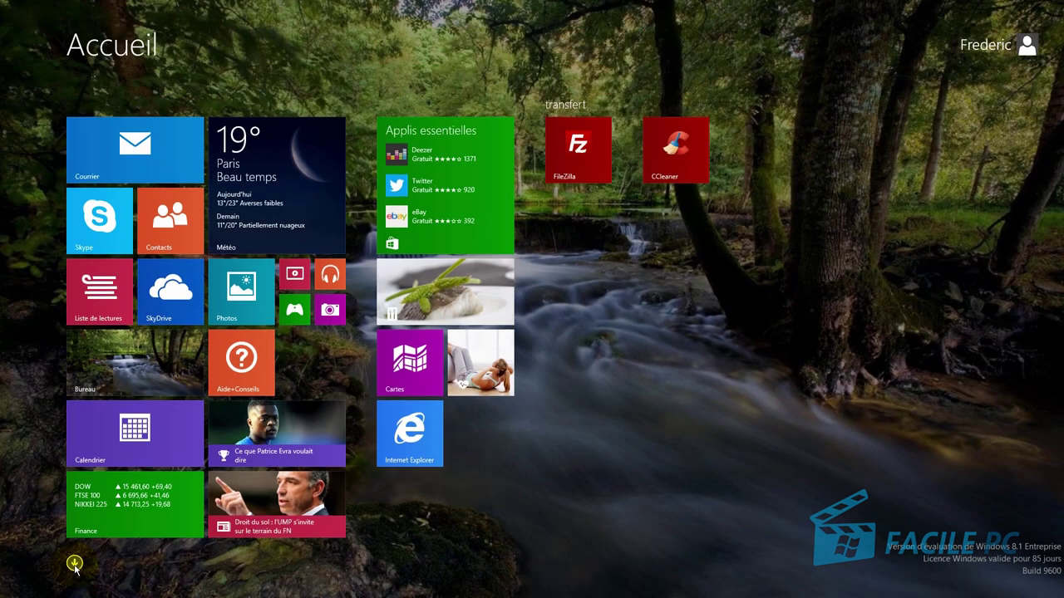
{"action": "left_click", "coordinate": [75, 564]}
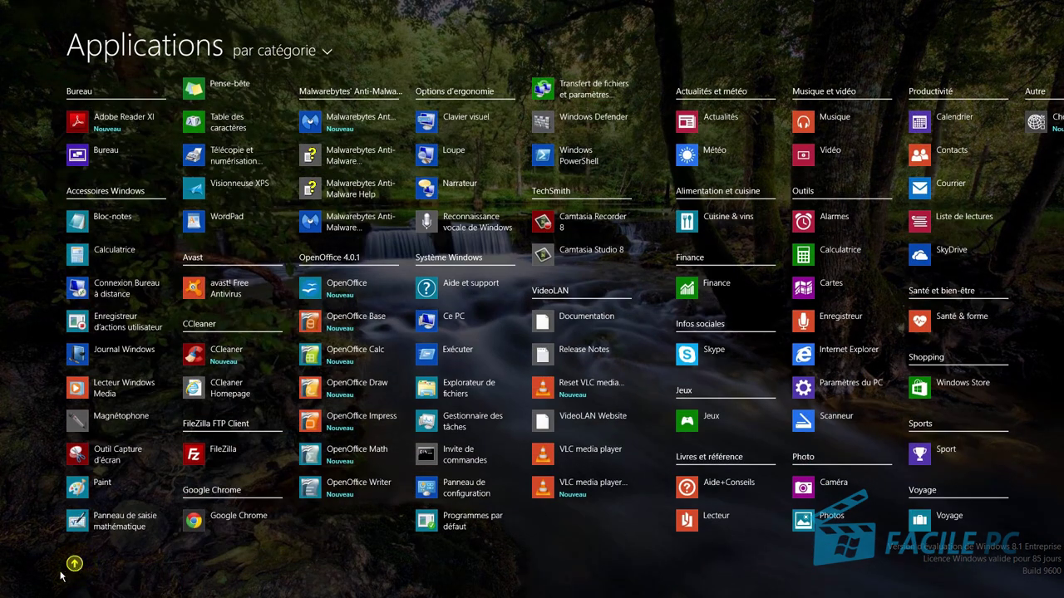
{"action": "left_click", "coordinate": [12, 587]}
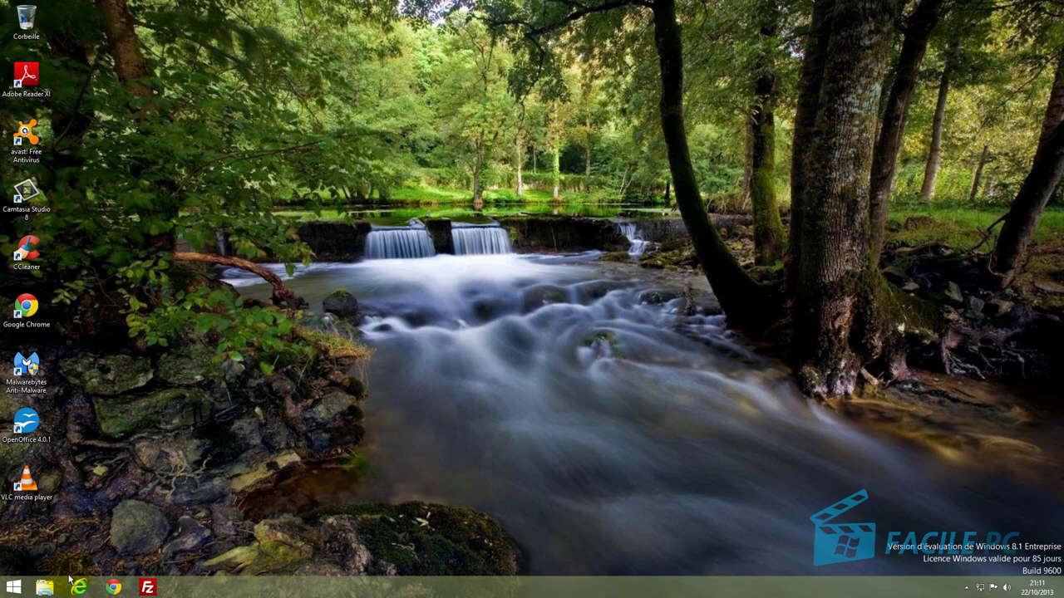
{"action": "left_click", "coordinate": [13, 588]}
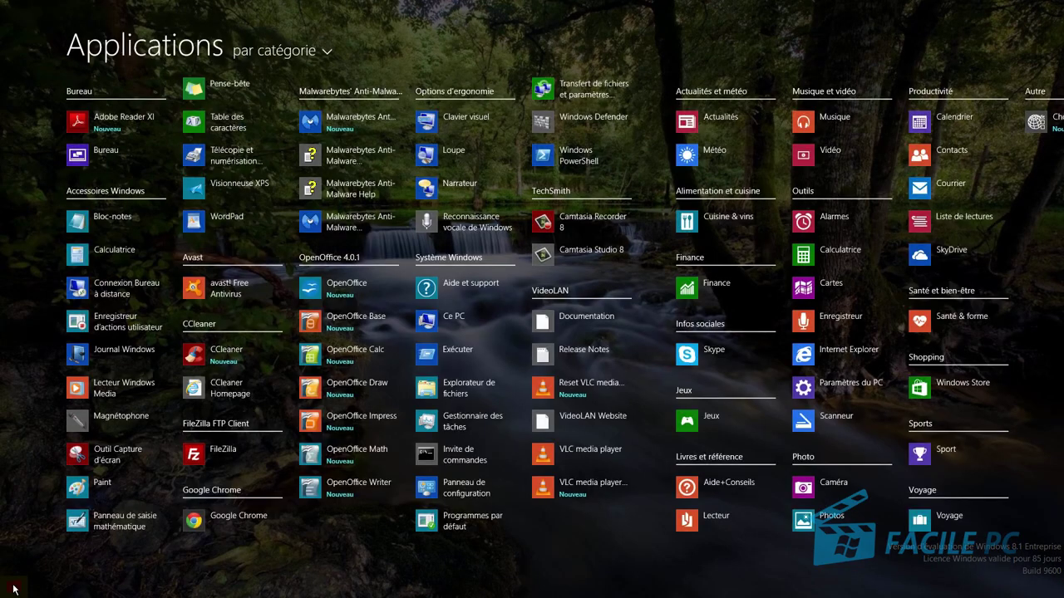
{"action": "left_click", "coordinate": [13, 588]}
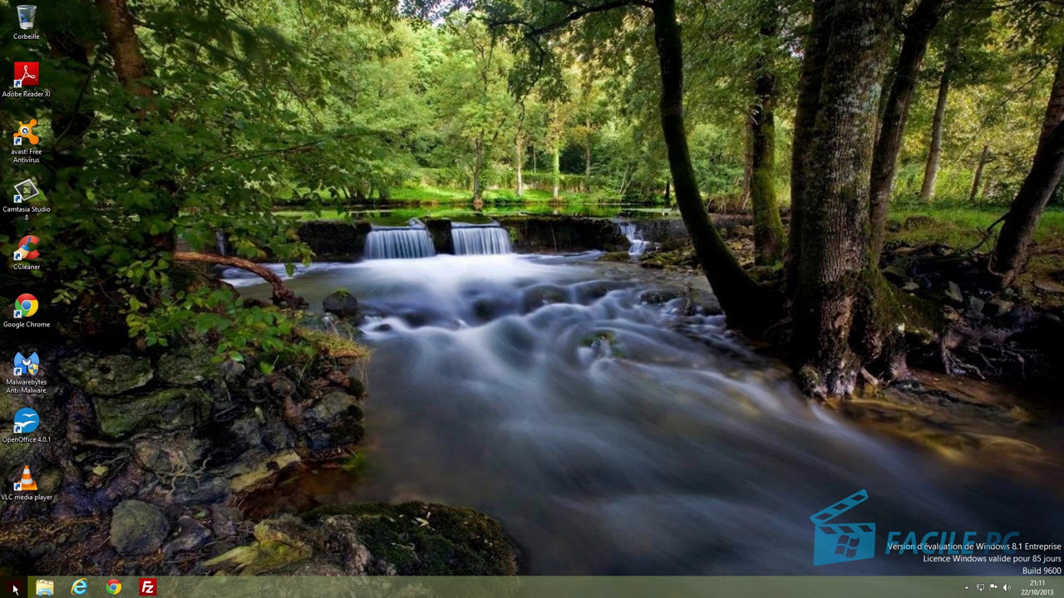
- Open the Panneau de configuration from the Start shortcut list, review the system shortcuts again, and close the window
{"action": "right_click", "coordinate": [13, 590]}
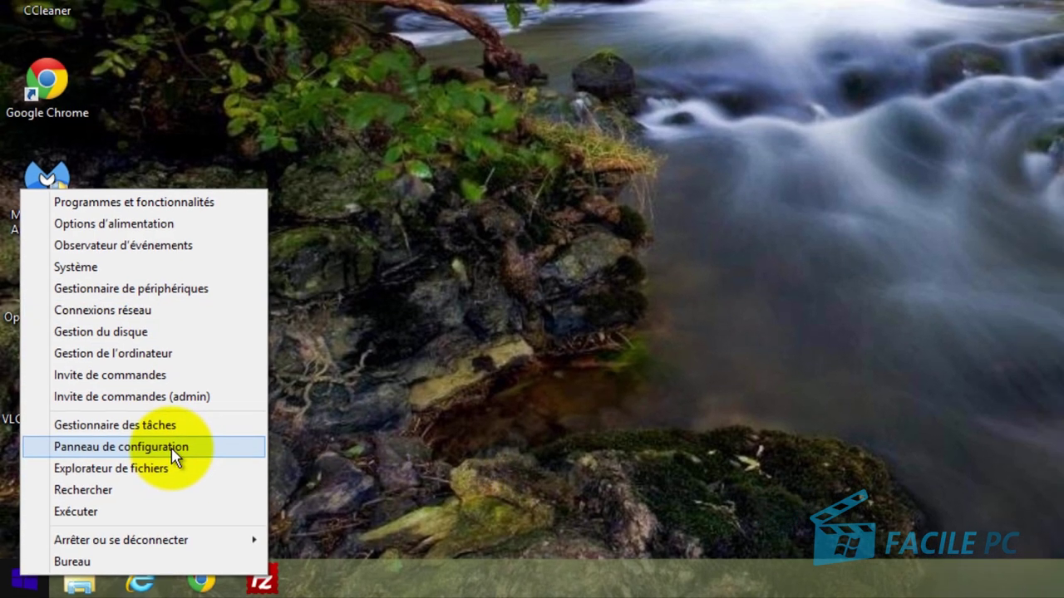
{"action": "left_click", "coordinate": [183, 438]}
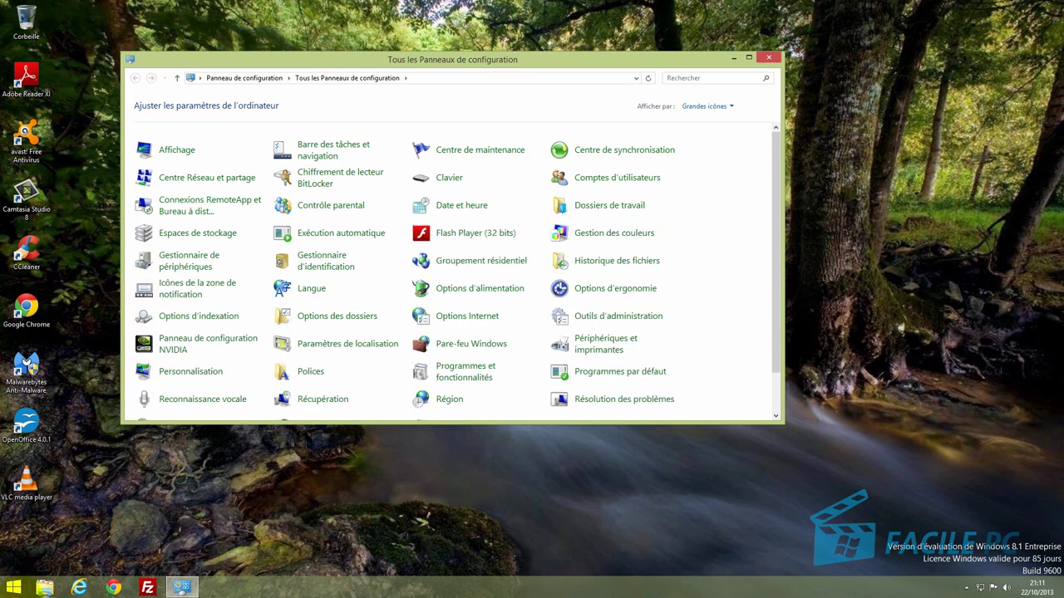
{"action": "right_click", "coordinate": [13, 588]}
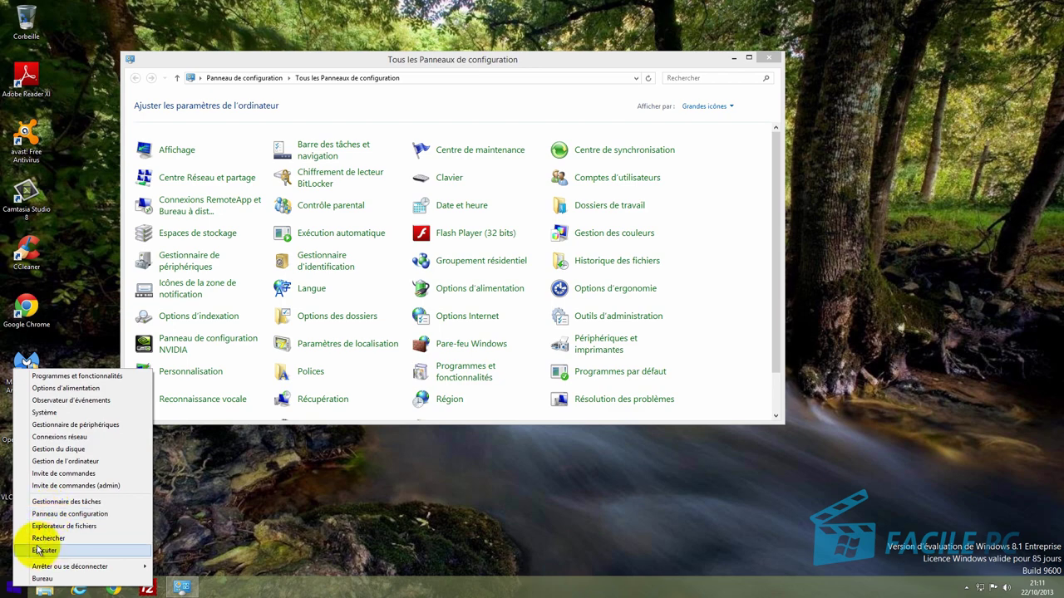
{"action": "left_click", "coordinate": [775, 59]}
{"action": "left_click", "coordinate": [770, 59]}
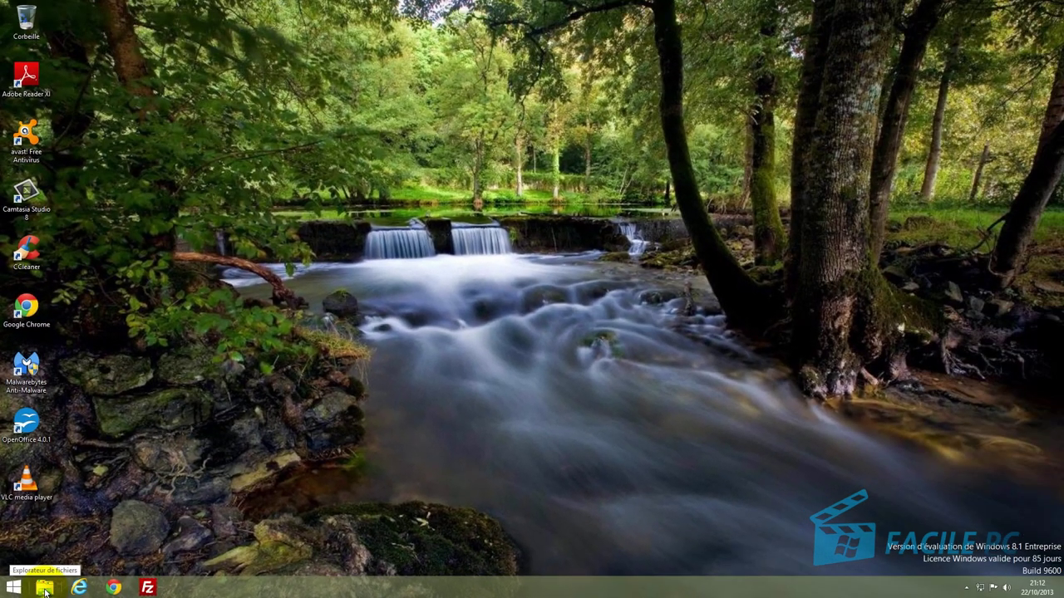
- Open File Explorer, move its window higher on the desktop, and browse the Bureau, Images and Disque local (C:) locations
{"action": "left_click", "coordinate": [45, 590]}
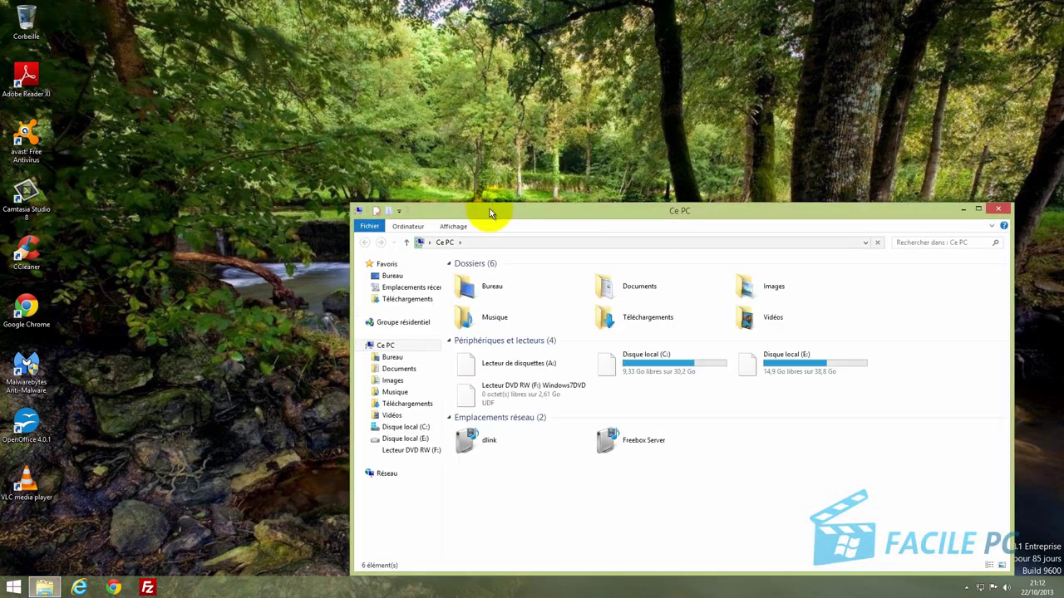
{"action": "left_click_drag", "start_coordinate": [490, 208], "coordinate": [483, 109]}
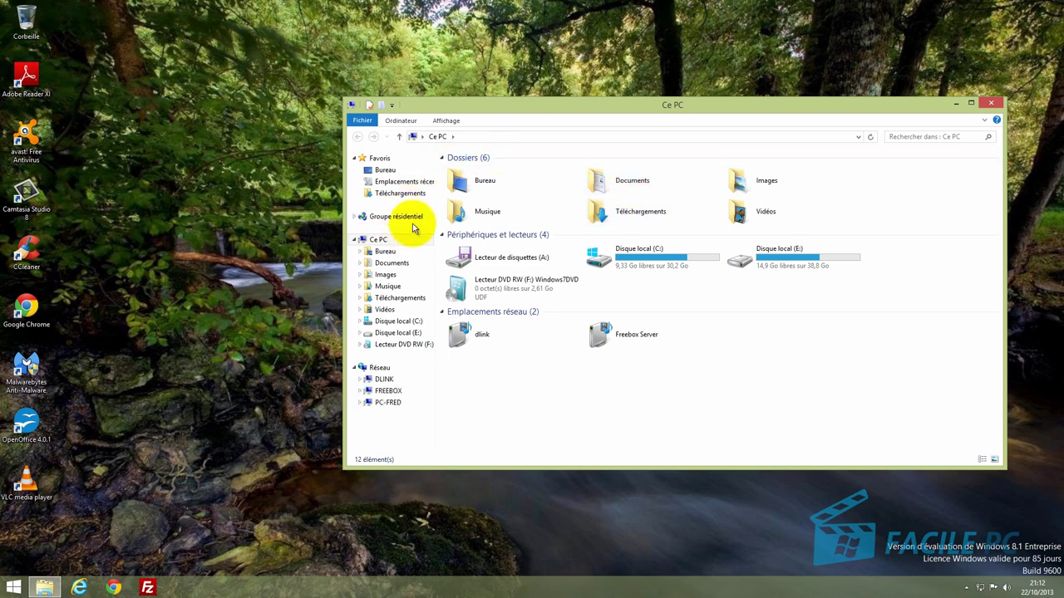
{"action": "left_click", "coordinate": [390, 171]}
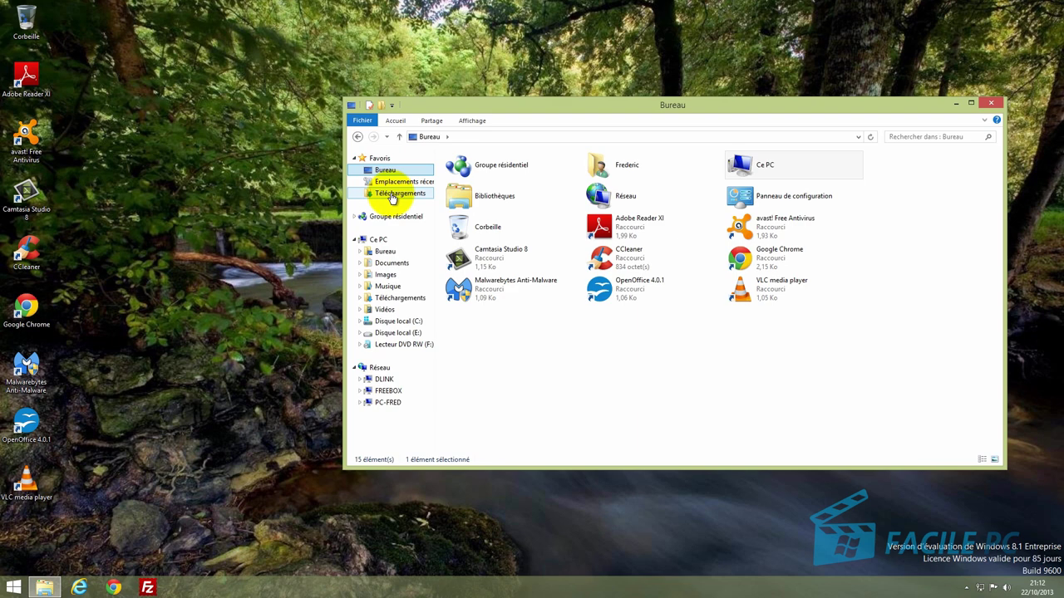
{"action": "left_click", "coordinate": [398, 322]}
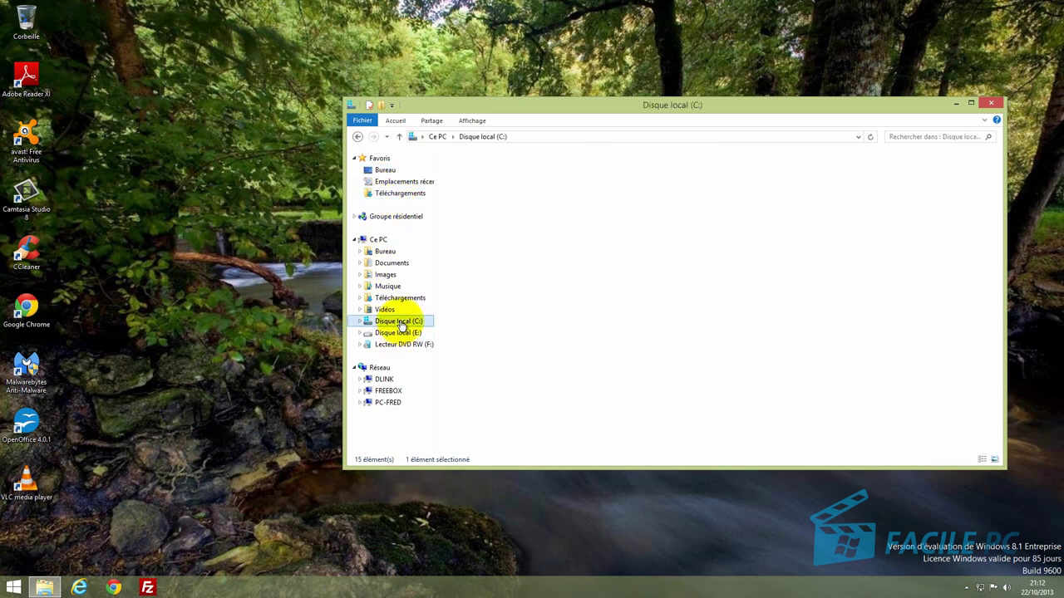
{"action": "left_click", "coordinate": [386, 276]}
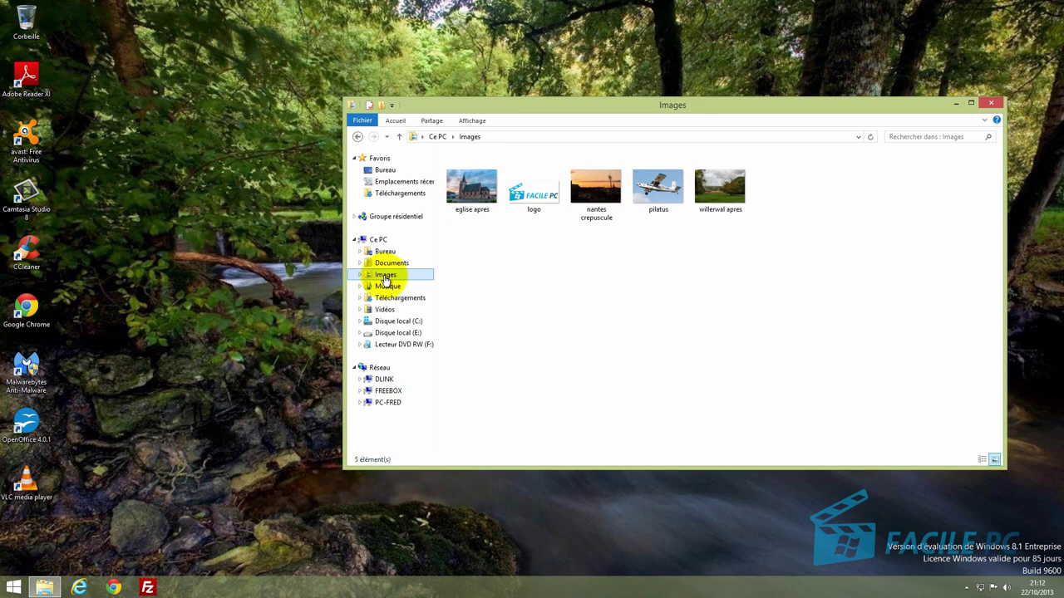
{"action": "left_click", "coordinate": [397, 322]}
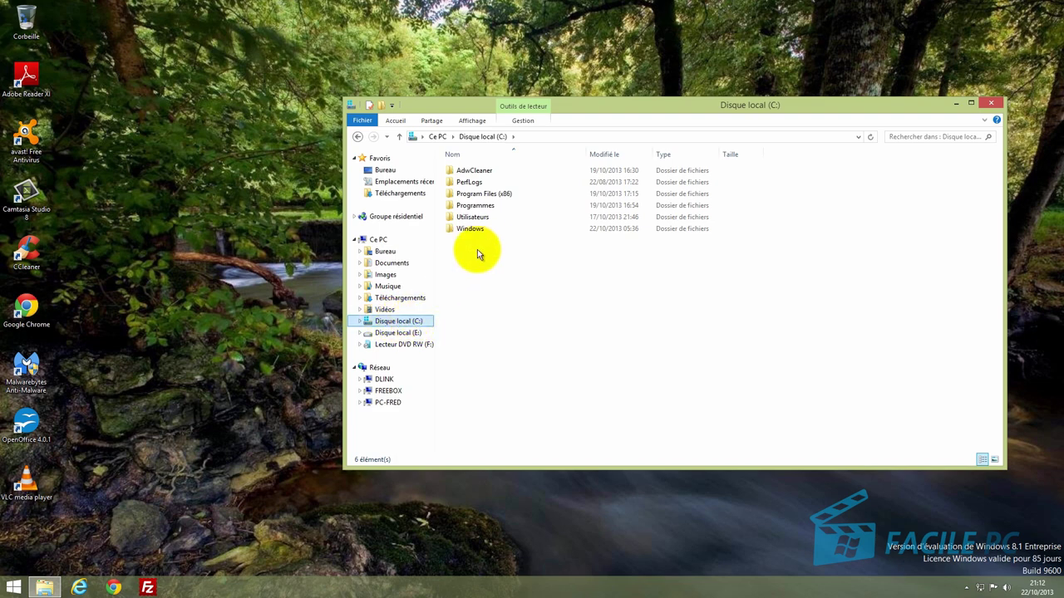
- Launch the filezilla application from the FileZilla FTP Client folder in Program Files (x86) and close it again
{"action": "left_click", "coordinate": [471, 207]}
{"action": "left_click", "coordinate": [471, 196]}
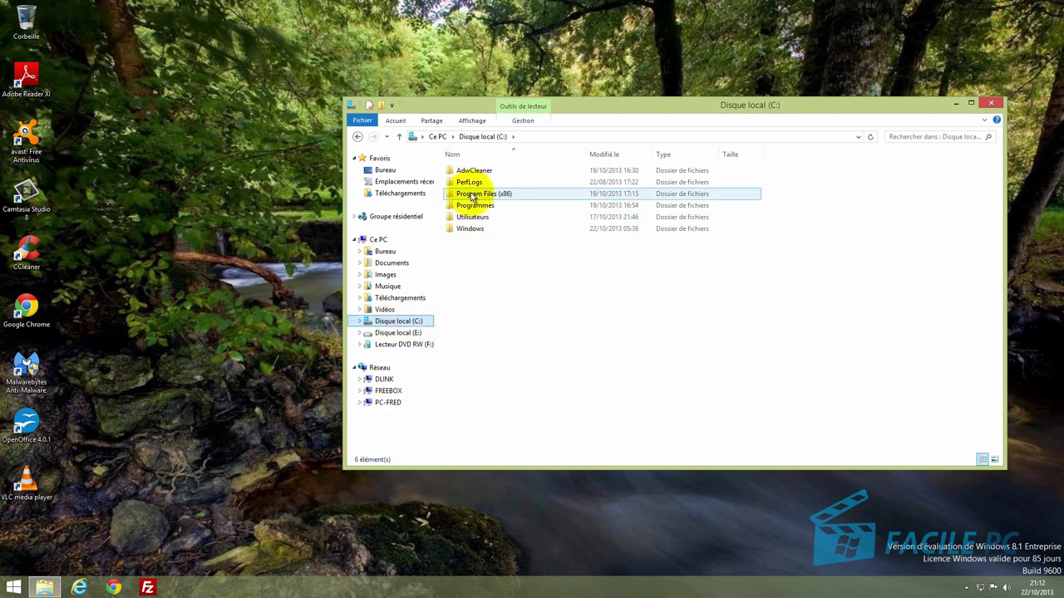
{"action": "double_click", "coordinate": [472, 195]}
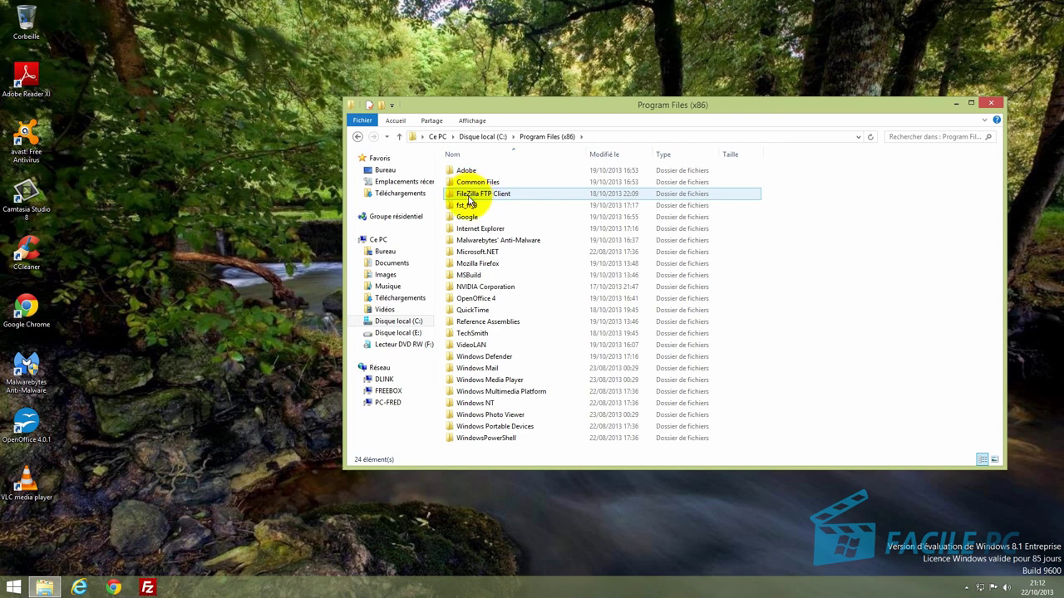
{"action": "double_click", "coordinate": [470, 199]}
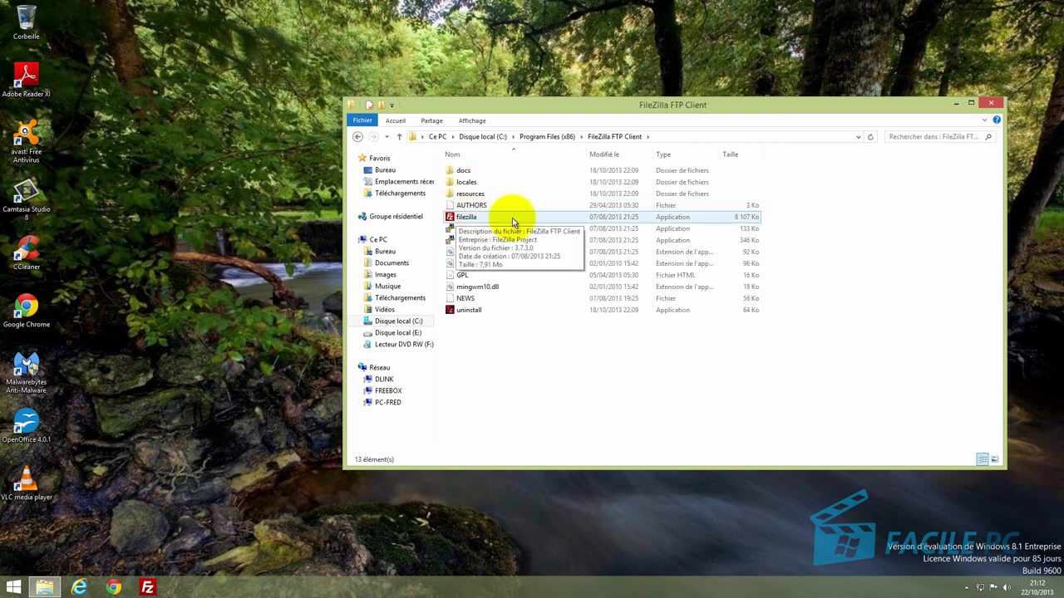
{"action": "left_click", "coordinate": [503, 221]}
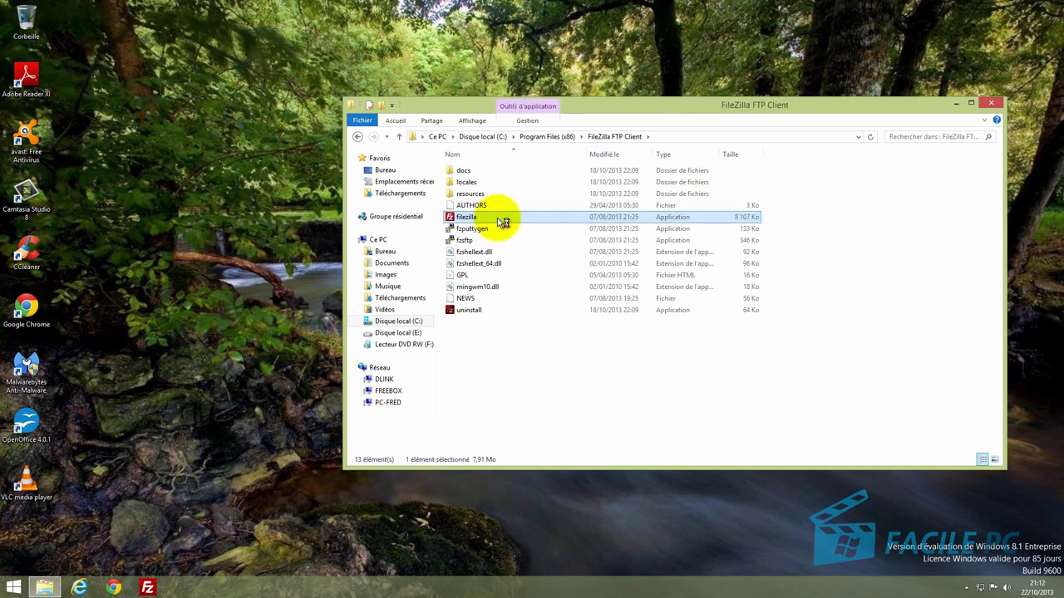
{"action": "double_click", "coordinate": [497, 219]}
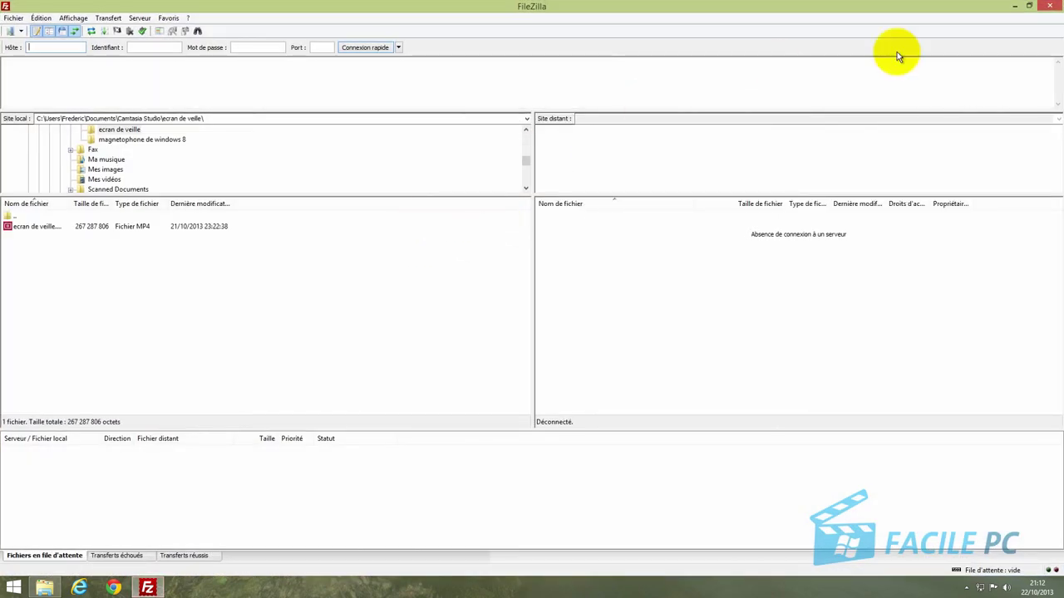
{"action": "left_click", "coordinate": [1051, 6]}
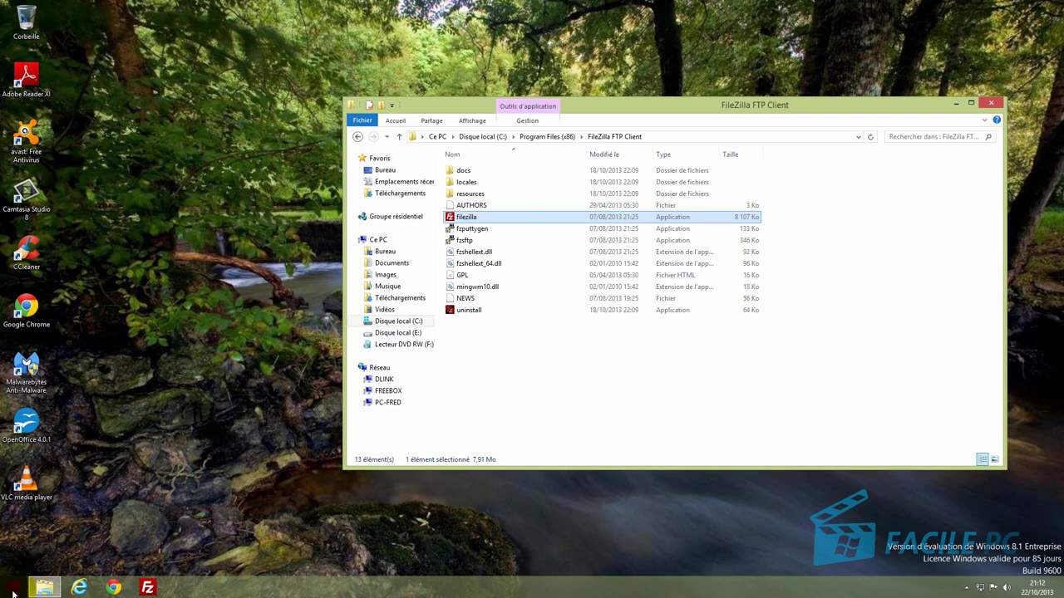
- Close the FileZilla FTP Client folder window and open a new File Explorer window on Ce PC
{"action": "mouse_move", "coordinate": [59, 587]}
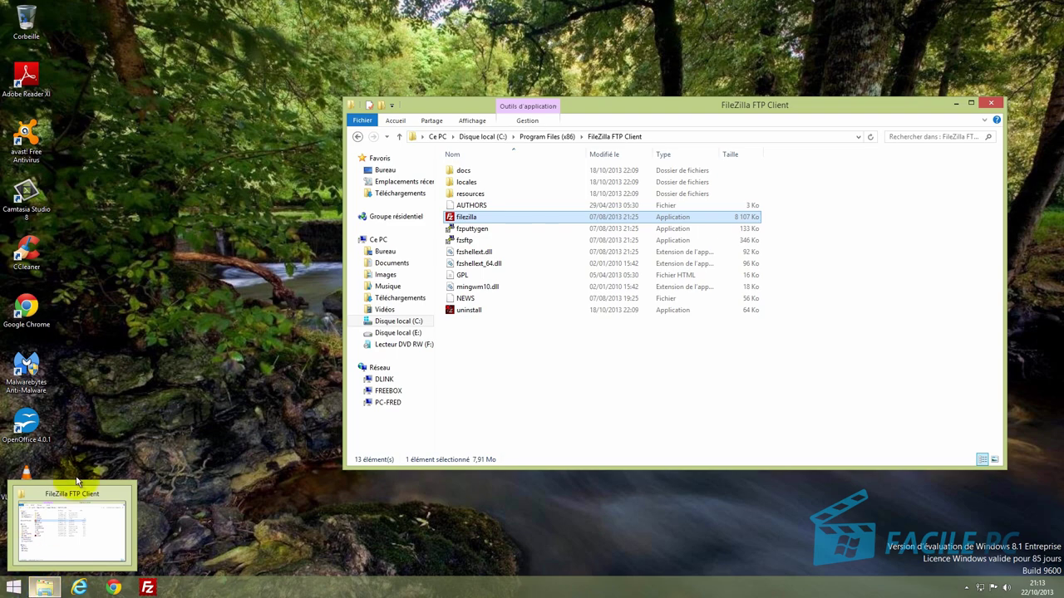
{"action": "left_click", "coordinate": [991, 103]}
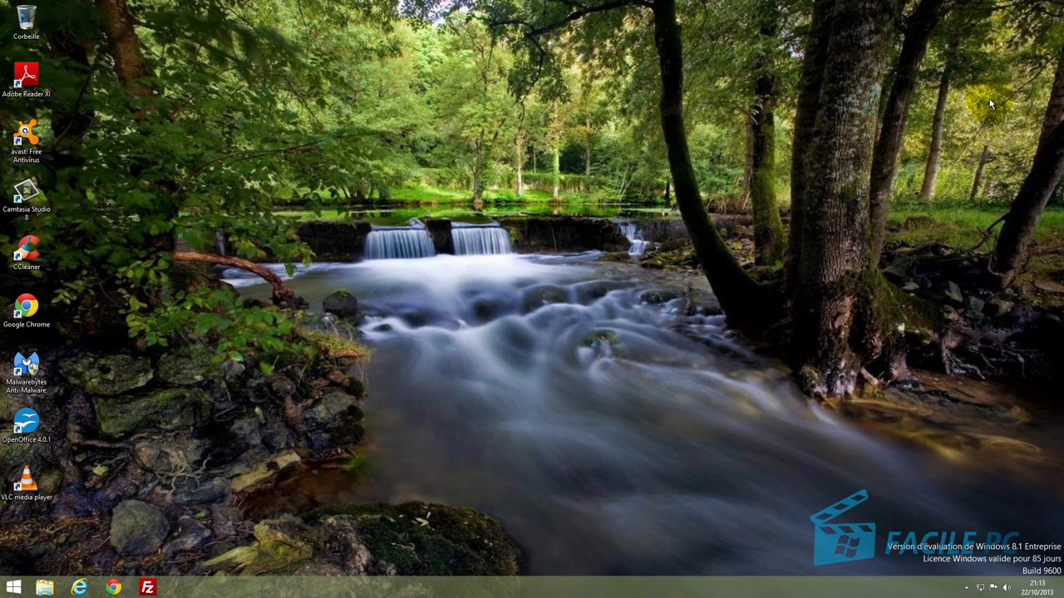
{"action": "key", "text": "super+e"}
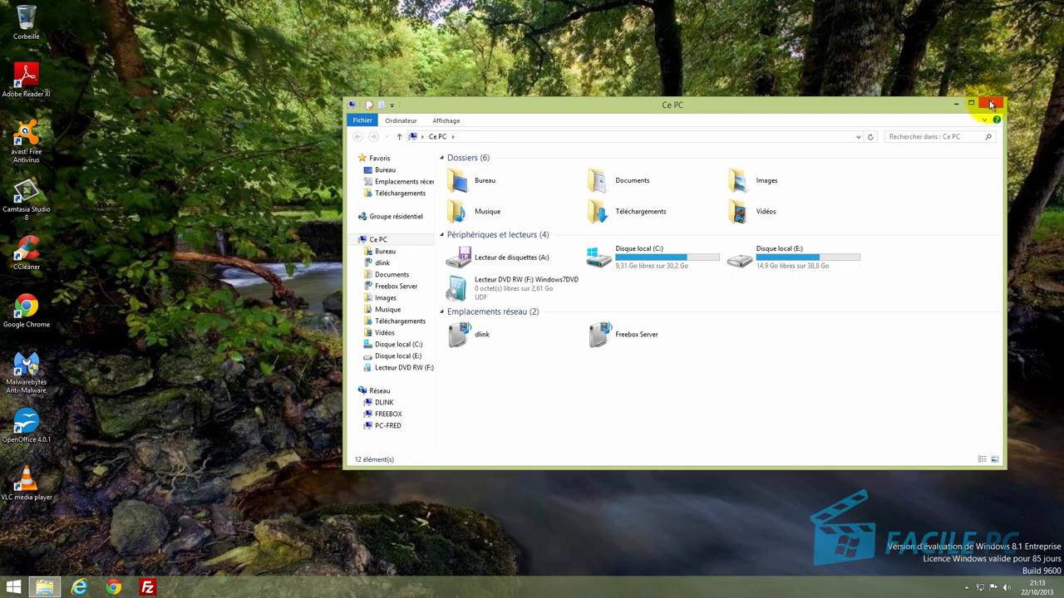
- Close the Ce PC window and reveal the Windows charms over the desktop
{"action": "left_click", "coordinate": [991, 105]}
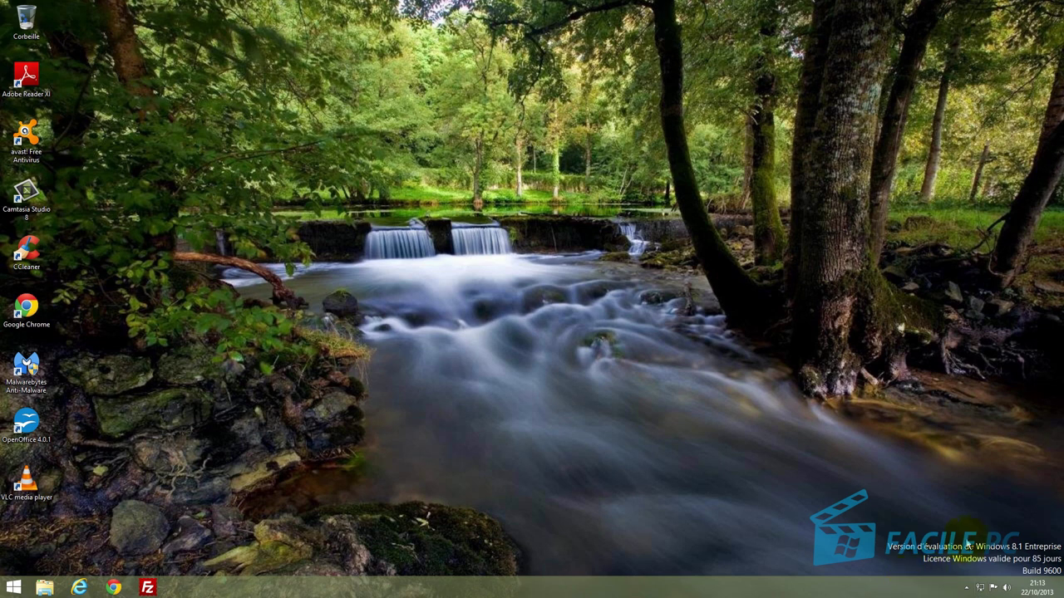
{"action": "mouse_move", "coordinate": [1063, 597]}
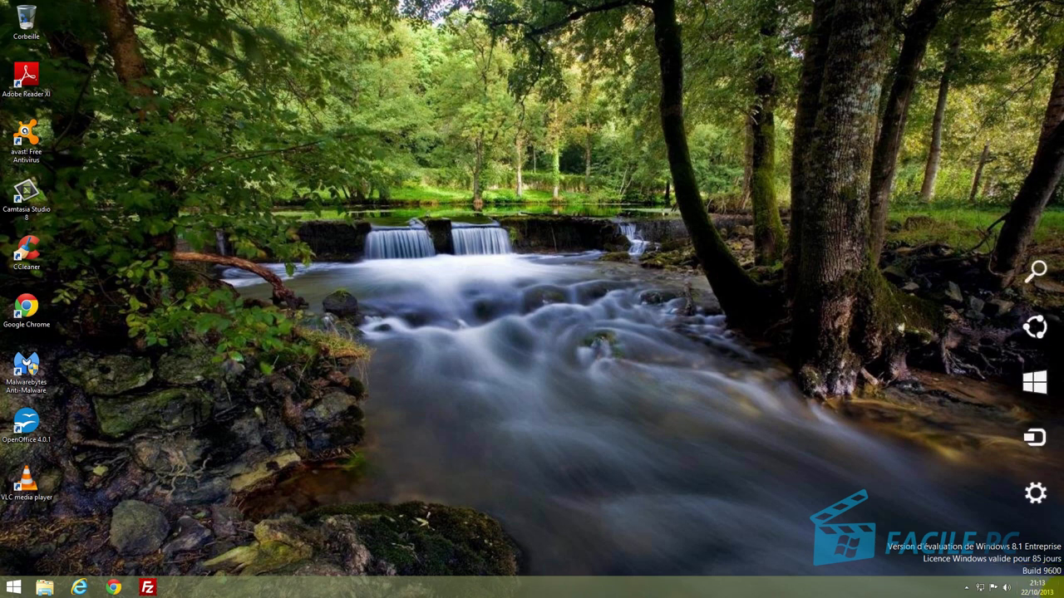
{"action": "mouse_move", "coordinate": [1049, 499]}
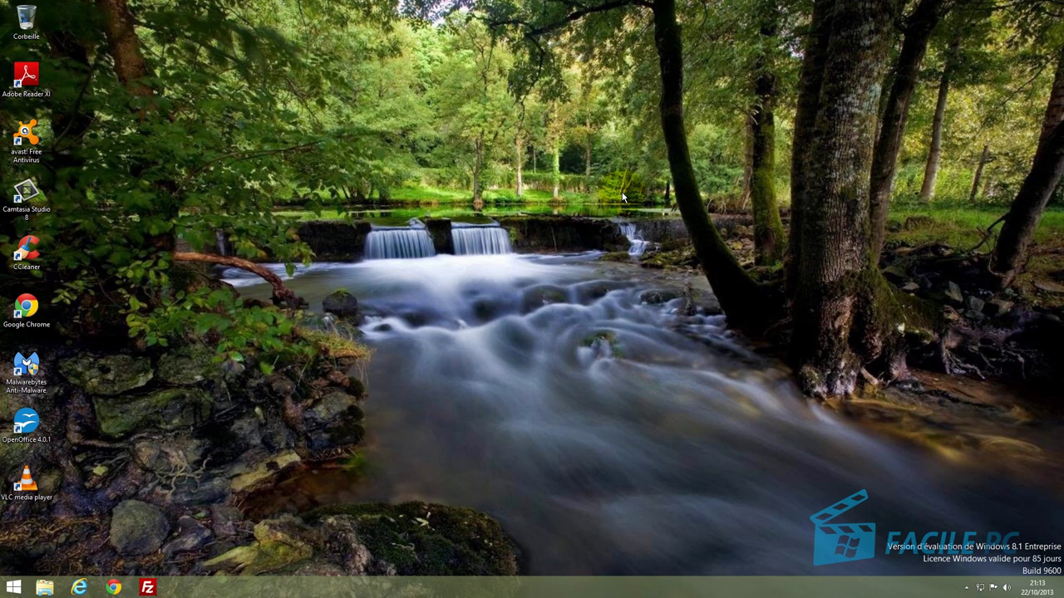
- Launch CCleaner from its desktop shortcut and close its window again
{"action": "left_click", "coordinate": [22, 261]}
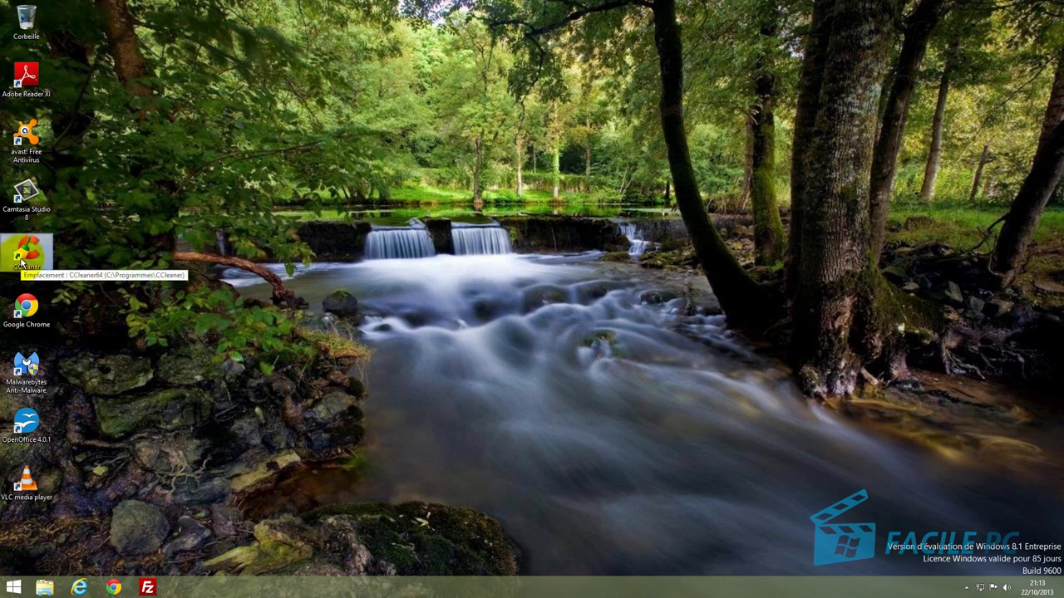
{"action": "double_click", "coordinate": [22, 261]}
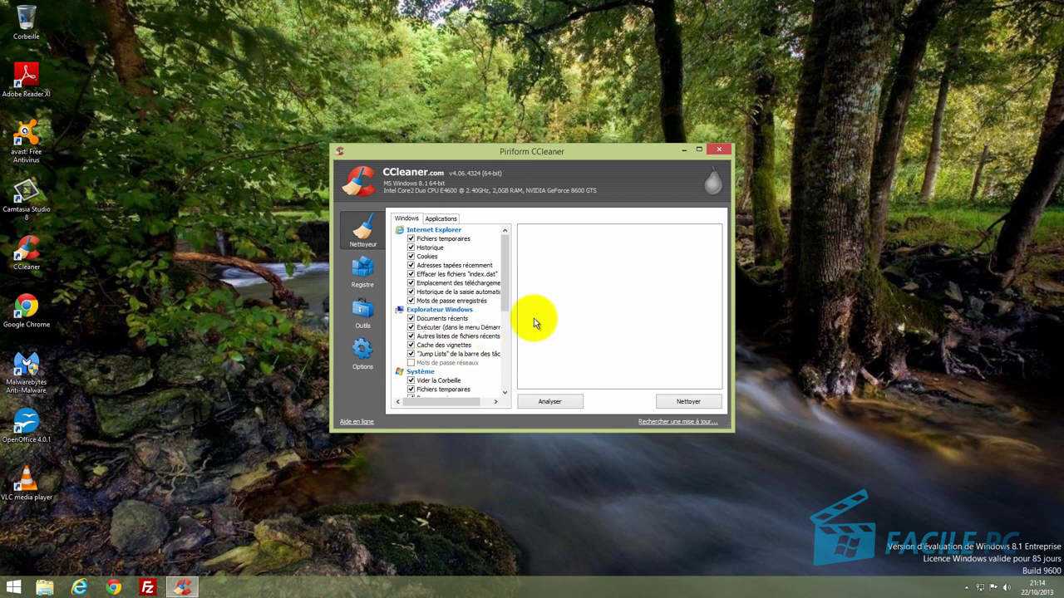
{"action": "left_click", "coordinate": [720, 151]}
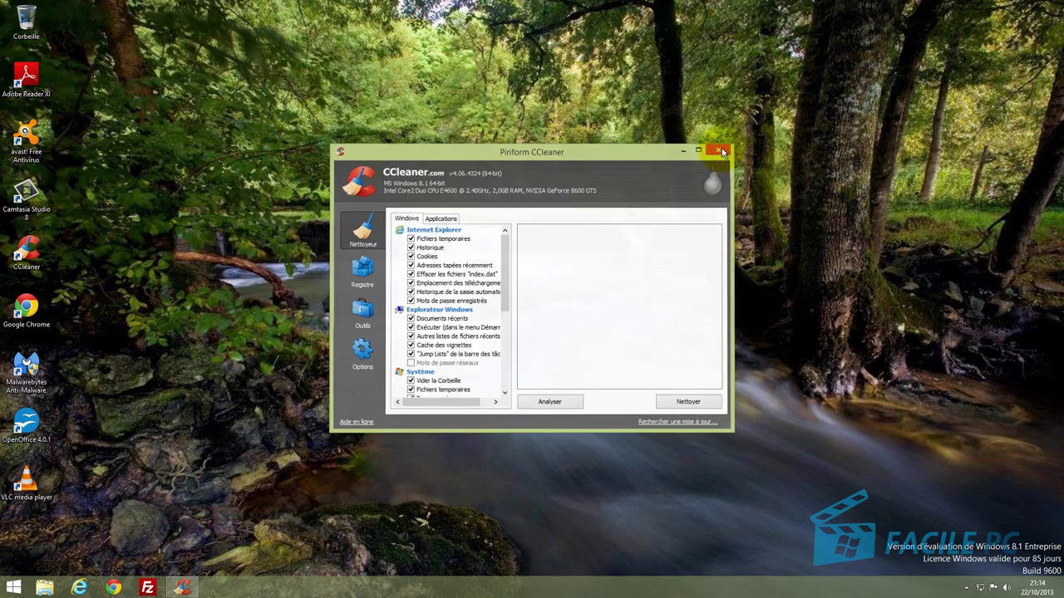